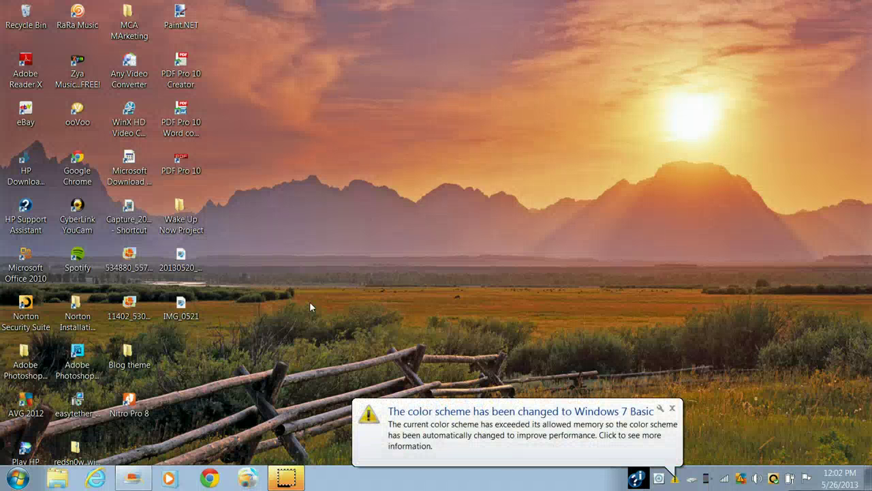
- Launch Google Chrome from the taskbar to a new tab page
{"action": "left_click", "coordinate": [210, 479]}
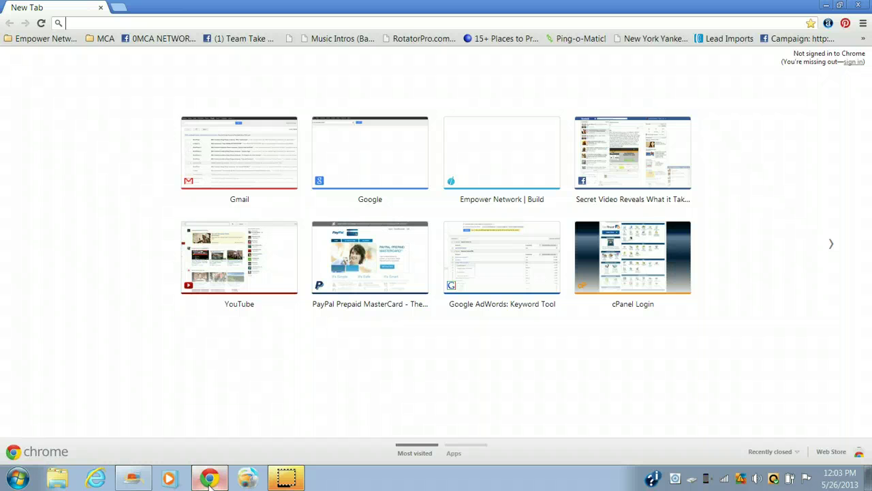
- Load google.com from the address bar
{"action": "left_click", "coordinate": [139, 23]}
{"action": "type", "text": "google.com"}
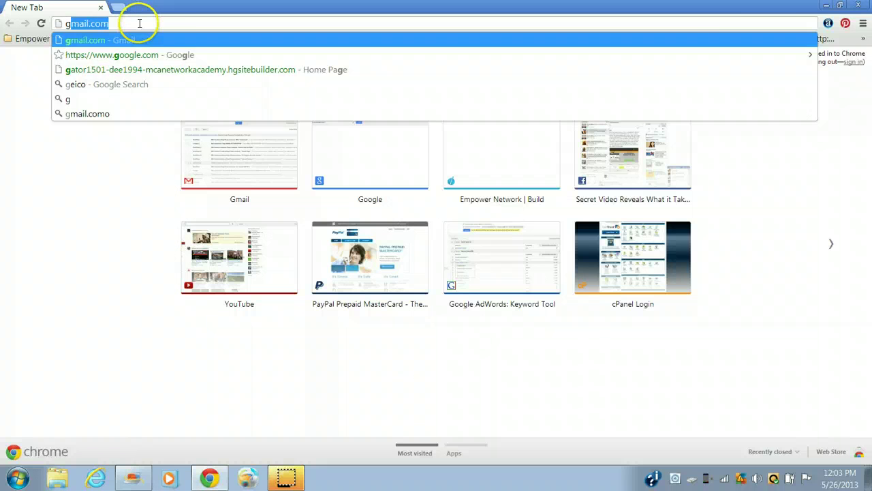
{"action": "key", "text": "Return"}
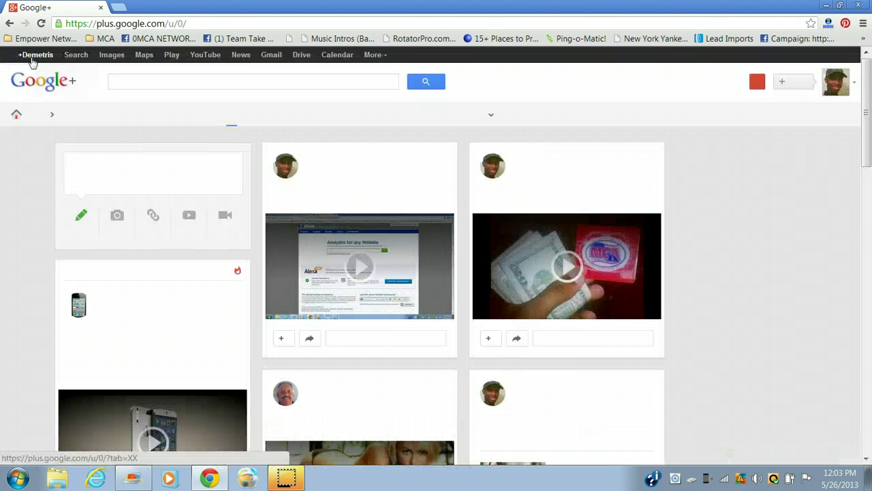
- Open your Google+ profile's About tab and scroll down to the Links card
{"action": "left_click", "coordinate": [32, 60]}
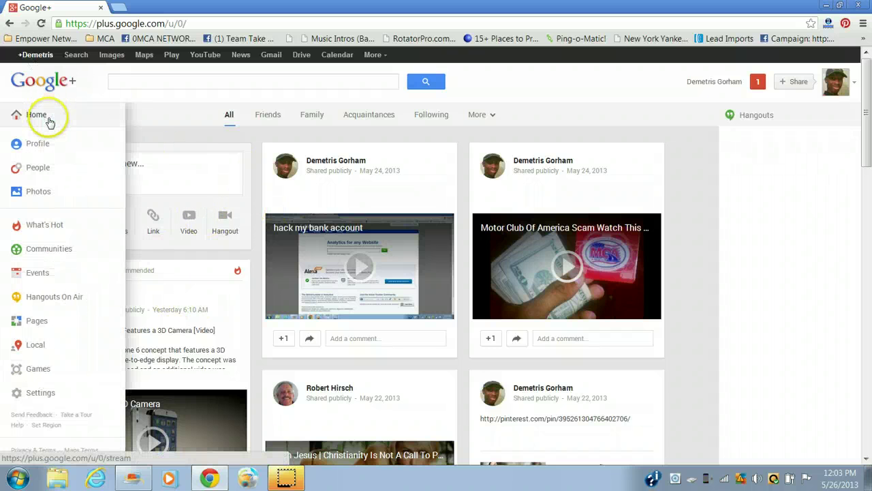
{"action": "left_click", "coordinate": [43, 145]}
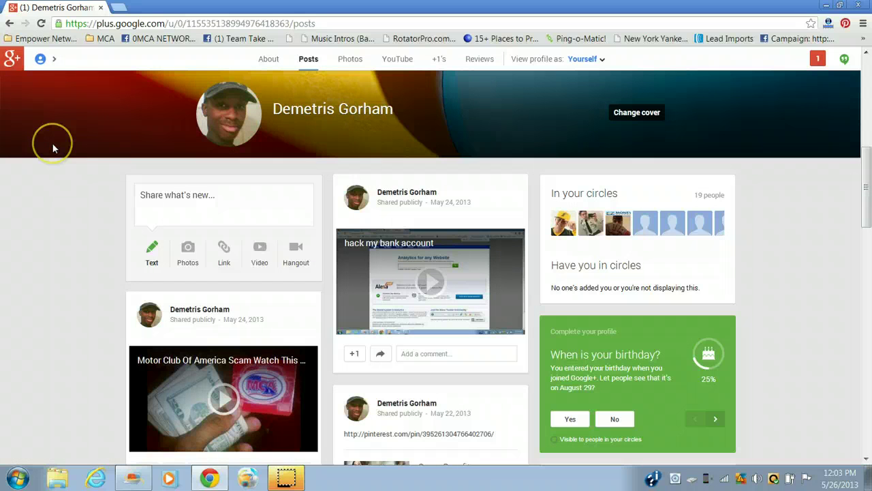
{"action": "left_click", "coordinate": [273, 60]}
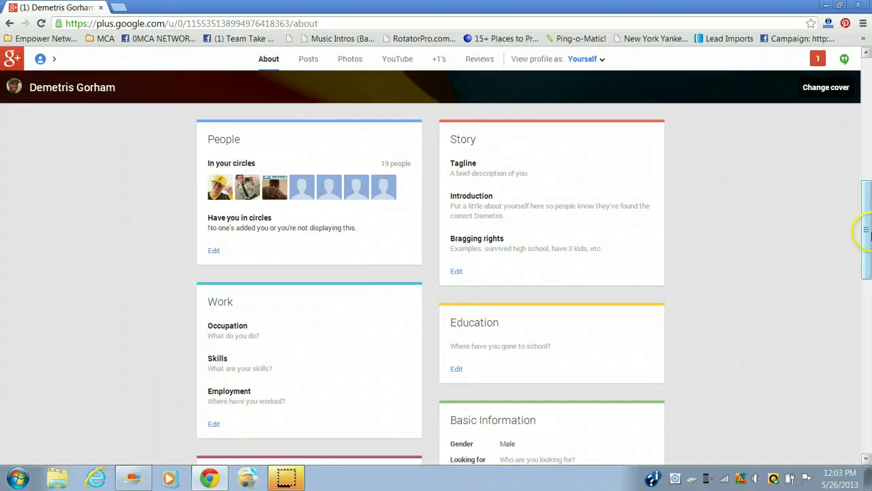
{"action": "left_click_drag", "start_coordinate": [866, 229], "coordinate": [868, 342]}
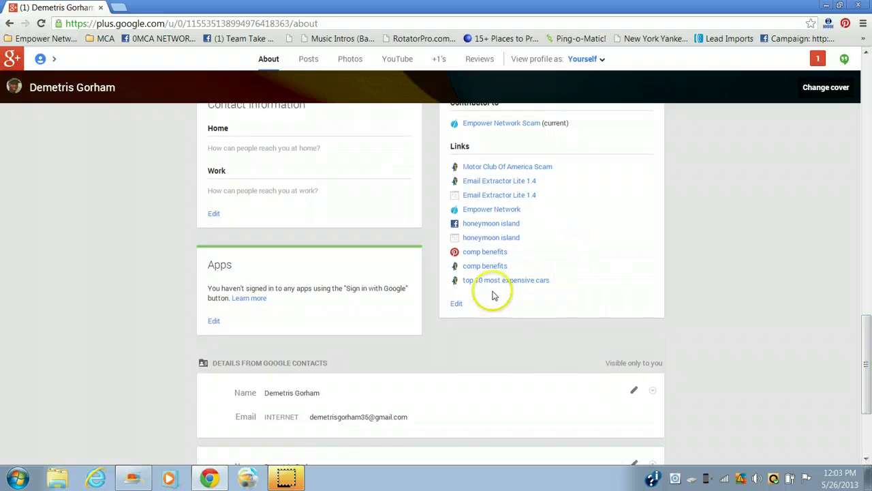
- Edit the profile's Links card and add a blank custom link entry
{"action": "left_click", "coordinate": [456, 303]}
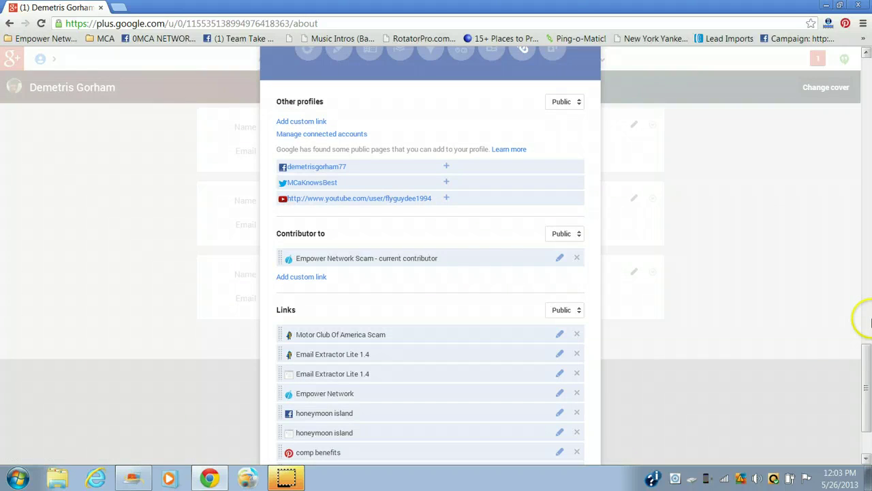
{"action": "scroll", "coordinate": [869, 354], "scroll_direction": "down", "scroll_amount": 3}
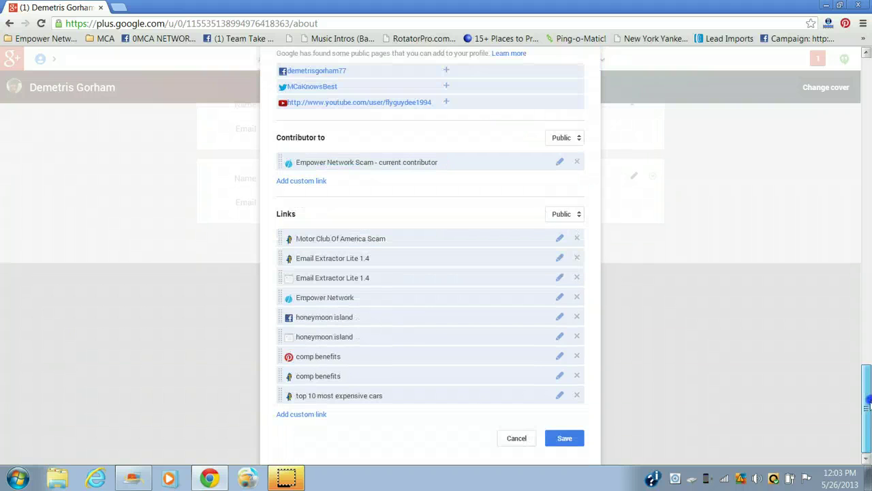
{"action": "left_click", "coordinate": [305, 414]}
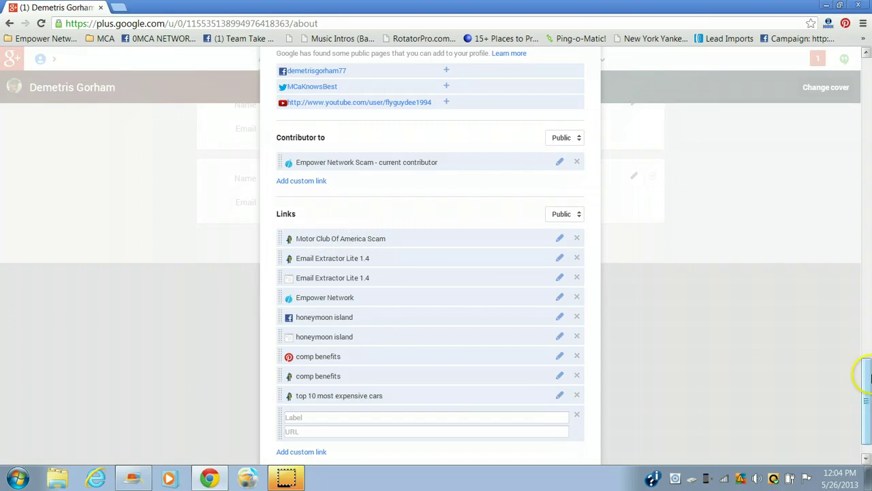
{"action": "mouse_move", "coordinate": [866, 365]}
{"action": "left_mouse_down"}
{"action": "mouse_move", "coordinate": [867, 312]}
{"action": "mouse_move", "coordinate": [629, 296]}
{"action": "left_mouse_up"}
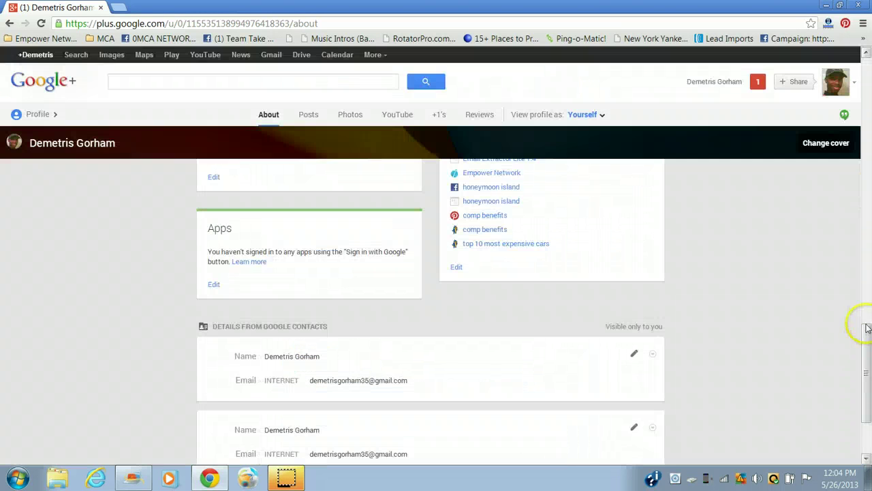
- Test the Motor Club Of America Scam and Email Extractor Lite 1.4 links, which fail to load
{"action": "left_click_drag", "start_coordinate": [867, 325], "coordinate": [545, 146]}
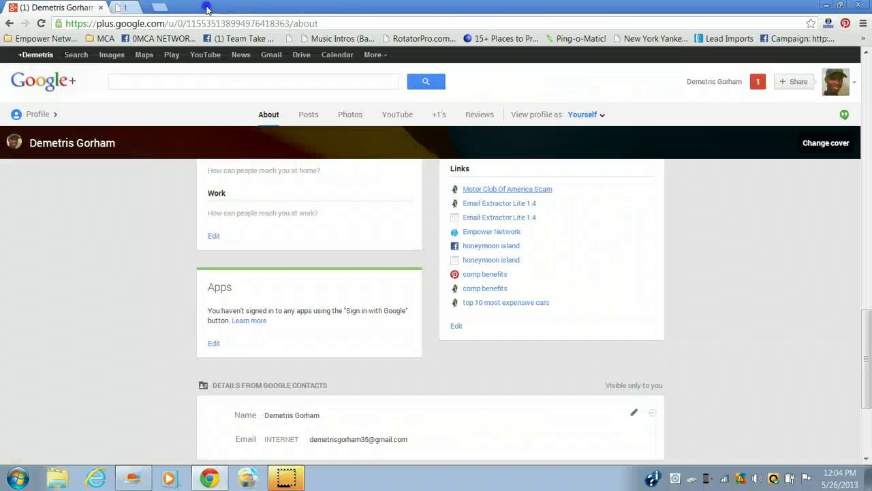
{"action": "left_click", "coordinate": [502, 191]}
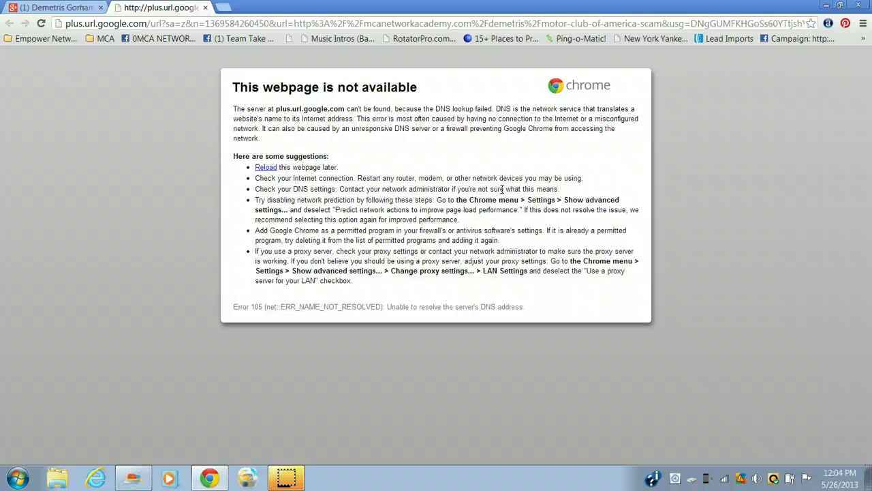
{"action": "left_click", "coordinate": [205, 7]}
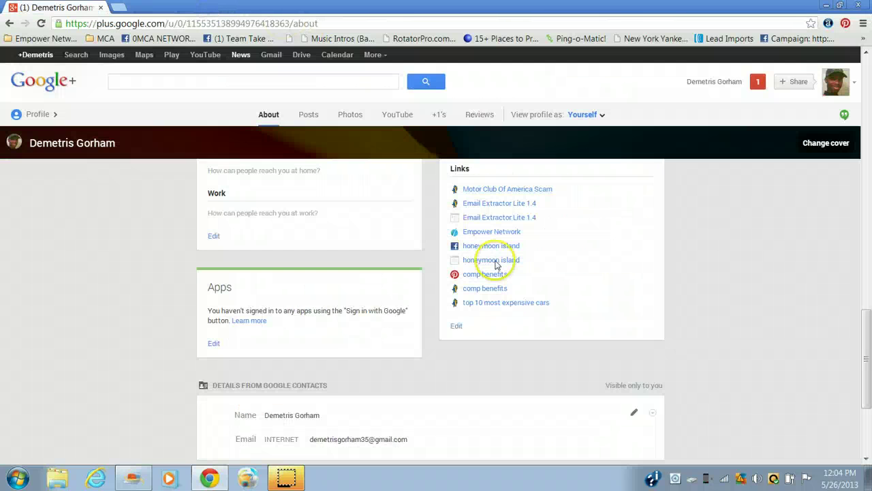
{"action": "left_click", "coordinate": [511, 204]}
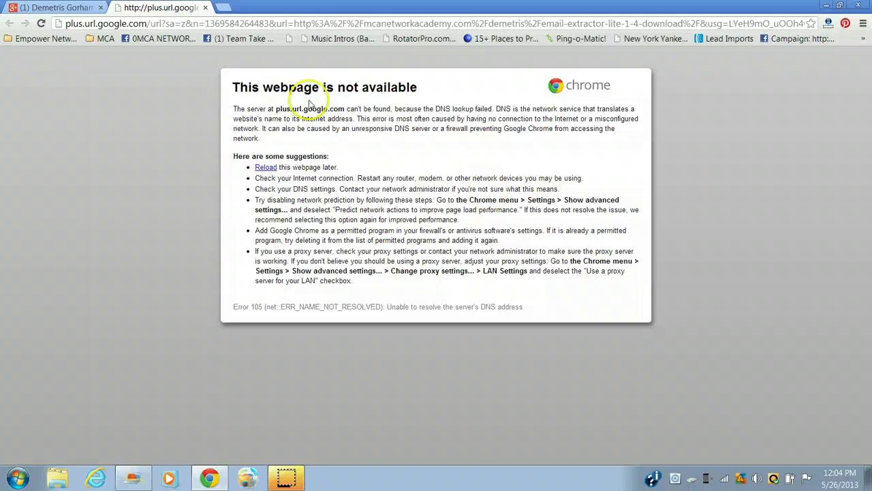
{"action": "left_click", "coordinate": [205, 7]}
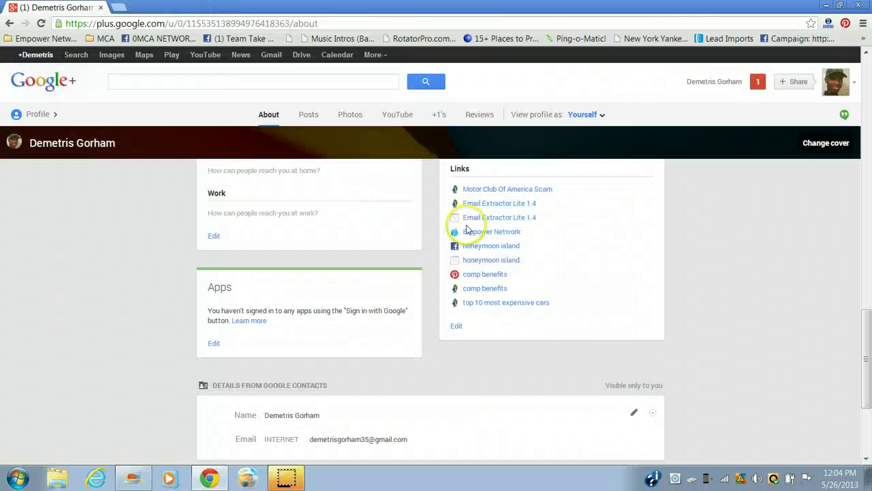
- Copy the Motor Club Of America Scam link address into a new tab
{"action": "right_click", "coordinate": [483, 193]}
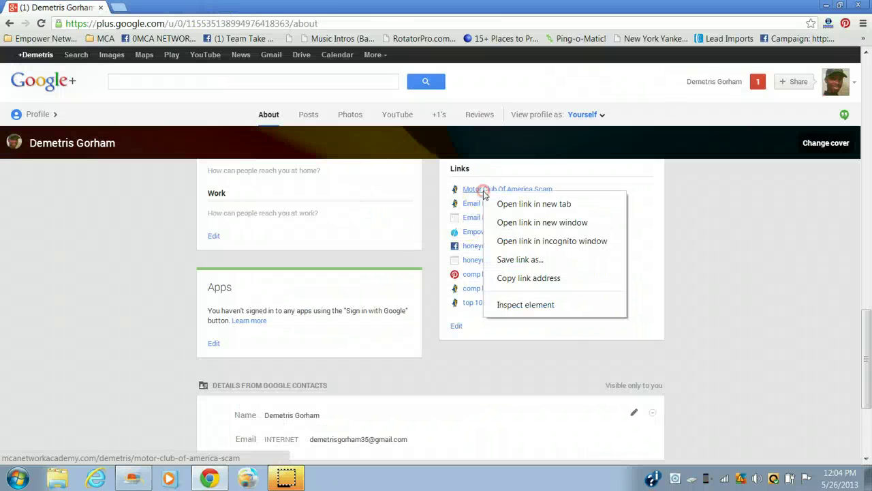
{"action": "left_click", "coordinate": [522, 280]}
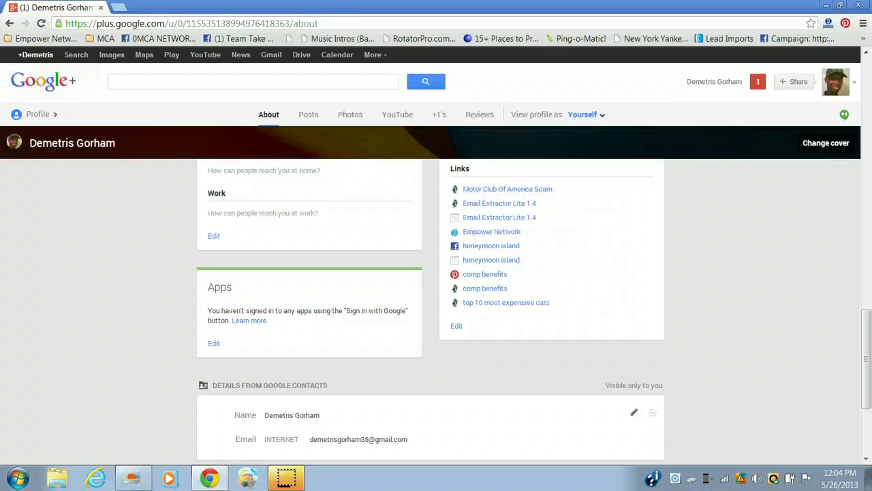
{"action": "left_click", "coordinate": [118, 7]}
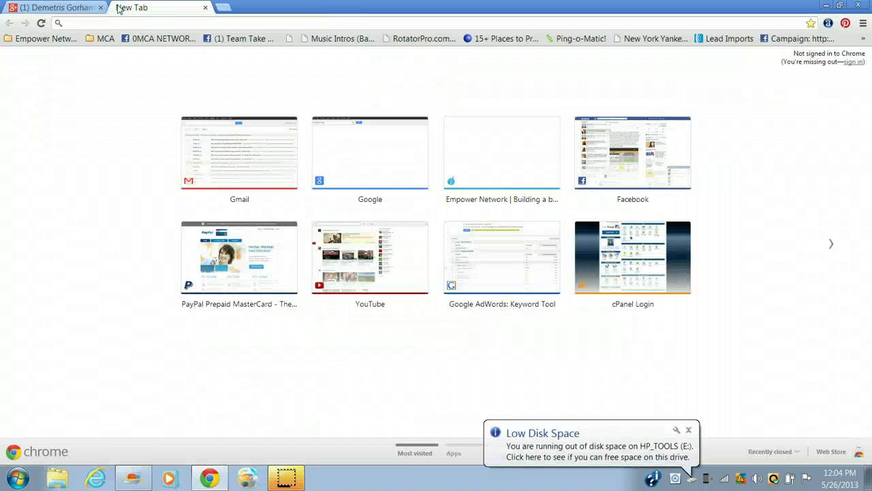
- Load the copied Motor Club Of America Scam blog post URL in a new tab
{"action": "left_click", "coordinate": [97, 23]}
{"action": "key", "text": "ctrl+v"}
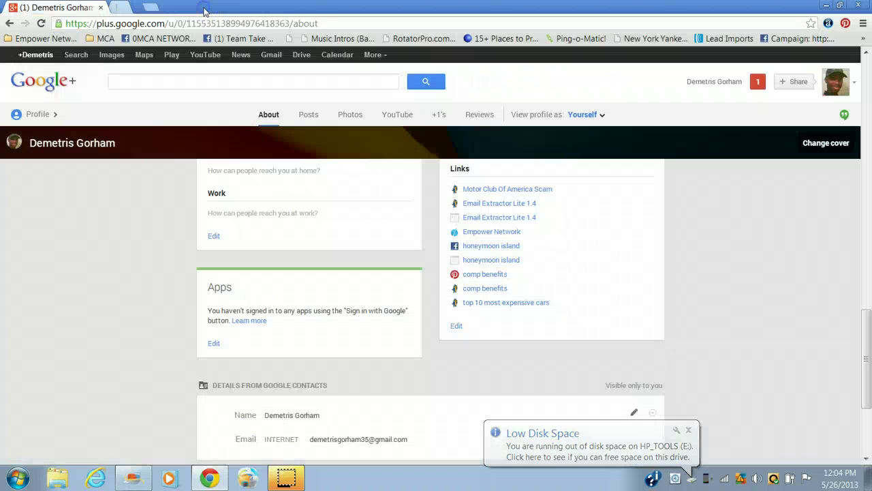
{"action": "left_click", "coordinate": [205, 7]}
{"action": "left_click", "coordinate": [496, 193]}
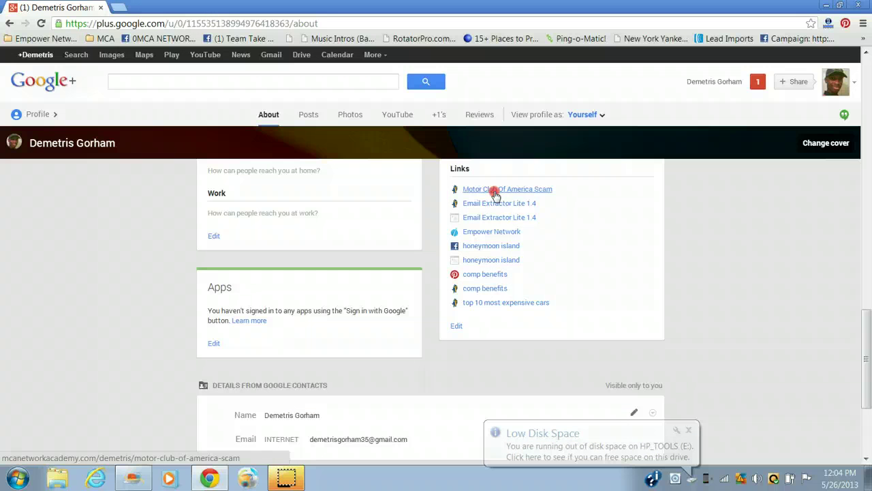
{"action": "right_click", "coordinate": [495, 194]}
{"action": "left_click", "coordinate": [516, 279]}
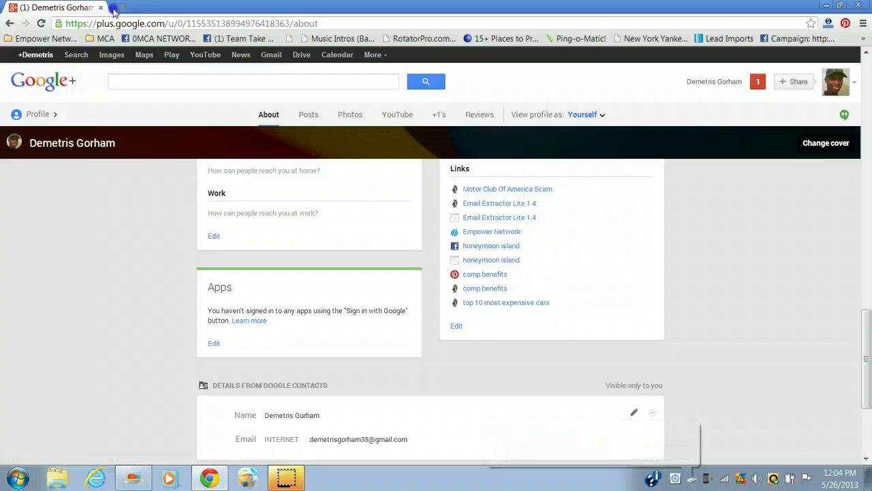
{"action": "left_click", "coordinate": [113, 8]}
{"action": "key", "text": "ctrl+v"}
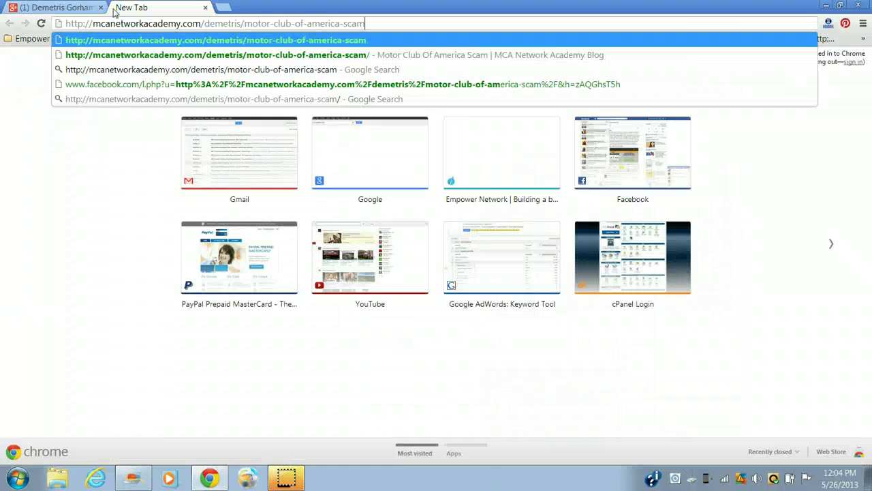
{"action": "left_click", "coordinate": [205, 8]}
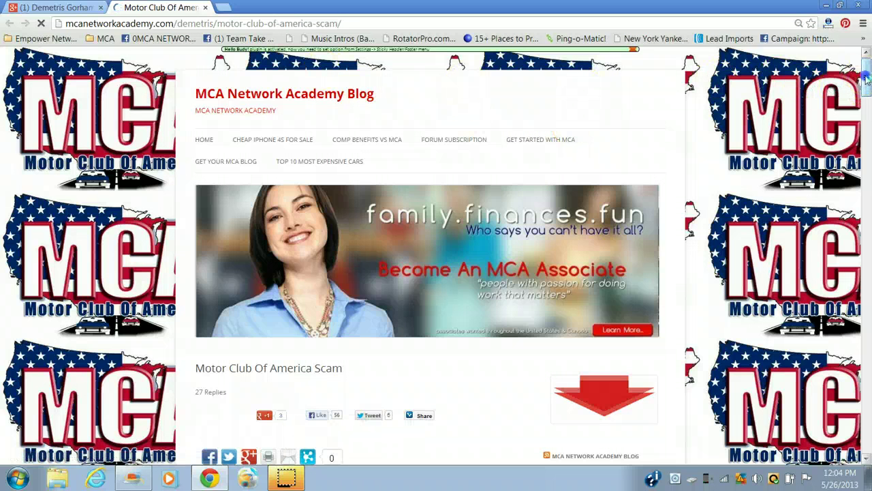
- Scroll down through the Motor Club Of America Scam blog post
{"action": "mouse_move", "coordinate": [869, 103]}
{"action": "left_mouse_down"}
{"action": "mouse_move", "coordinate": [868, 214]}
{"action": "mouse_move", "coordinate": [862, 150]}
{"action": "left_mouse_up"}
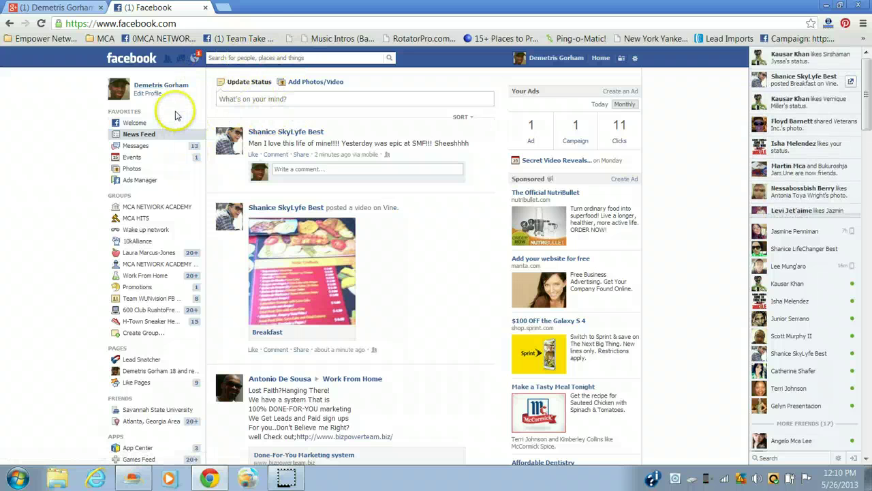
- Write a status asking why Motor Club Of America Scam exists, correcting 'cimment' to 'comment'
{"action": "left_click", "coordinate": [182, 89]}
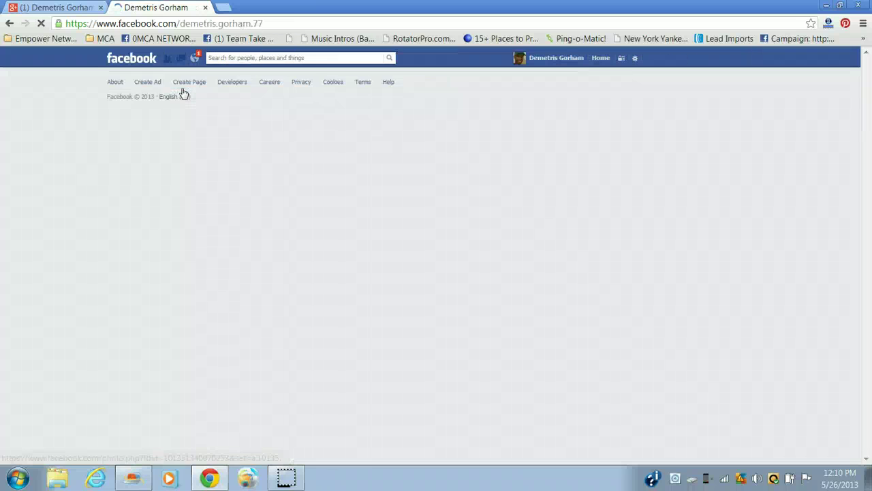
{"action": "left_click", "coordinate": [353, 303]}
{"action": "type", "text": "Why Do people think Motor Cl"}
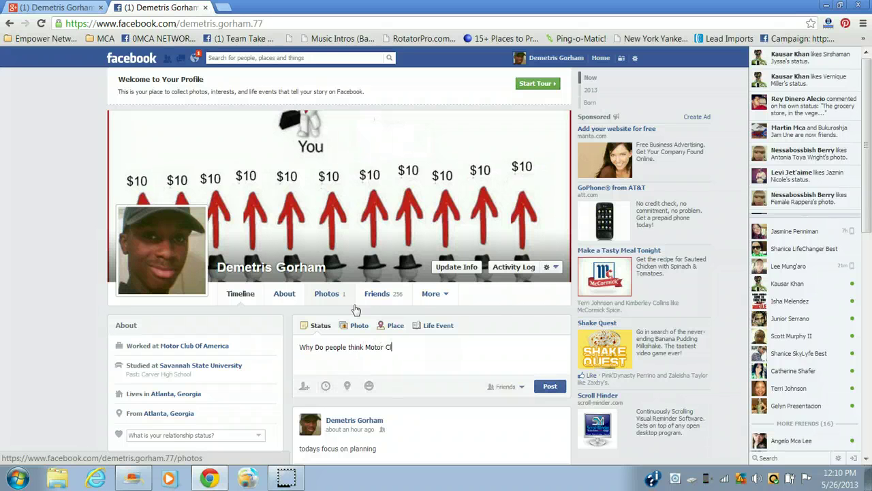
{"action": "type", "text": "ub Of Am"}
{"action": "type", "text": "erica Scam exist cimment br"}
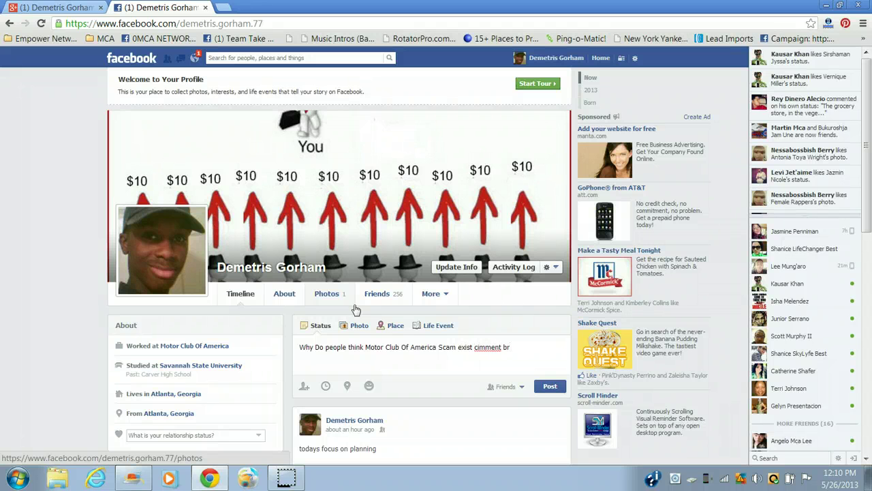
{"action": "key", "text": "BackSpace"}
{"action": "type", "text": "elow"}
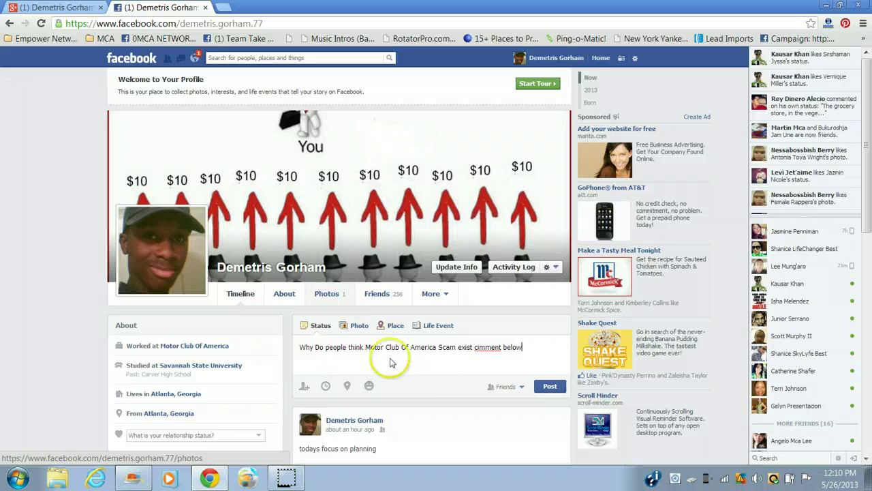
{"action": "right_click", "coordinate": [488, 348]}
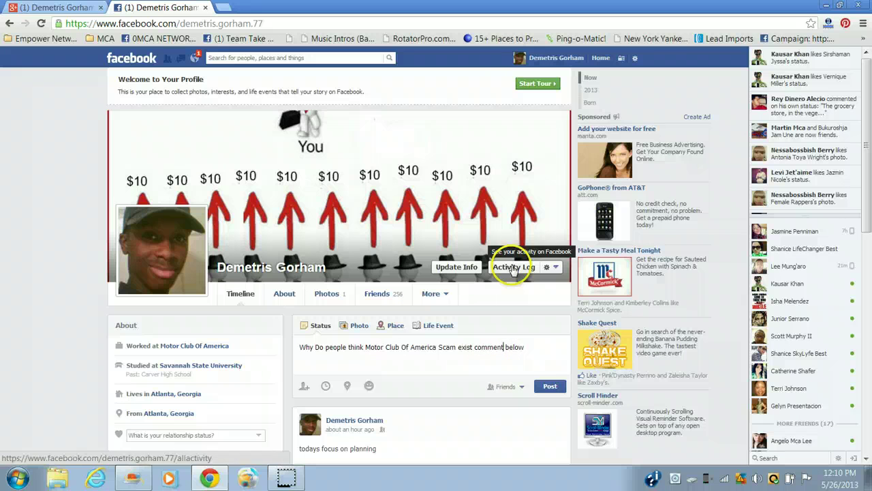
{"action": "left_click", "coordinate": [524, 349]}
{"action": "type", "text": "."}
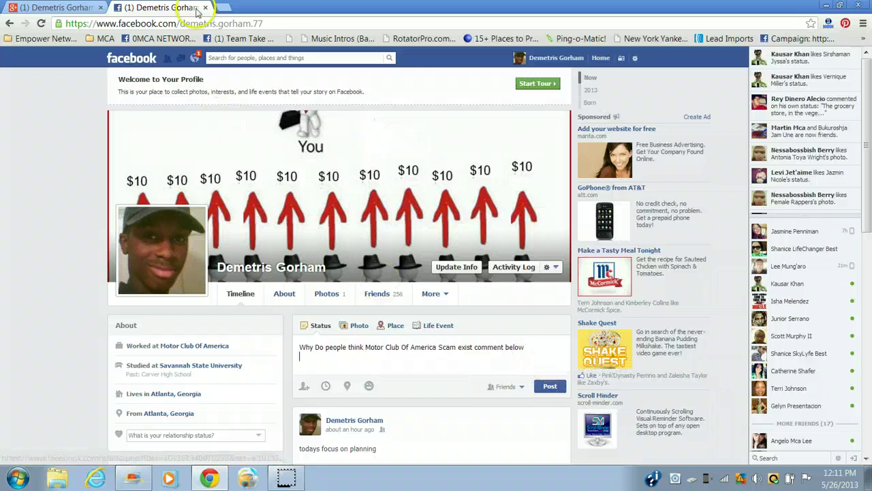
- Search 'motor club of america scam' and paste the MCA Network Academy Blog post URL into the status
{"action": "left_click", "coordinate": [223, 7]}
{"action": "type", "text": "mo"}
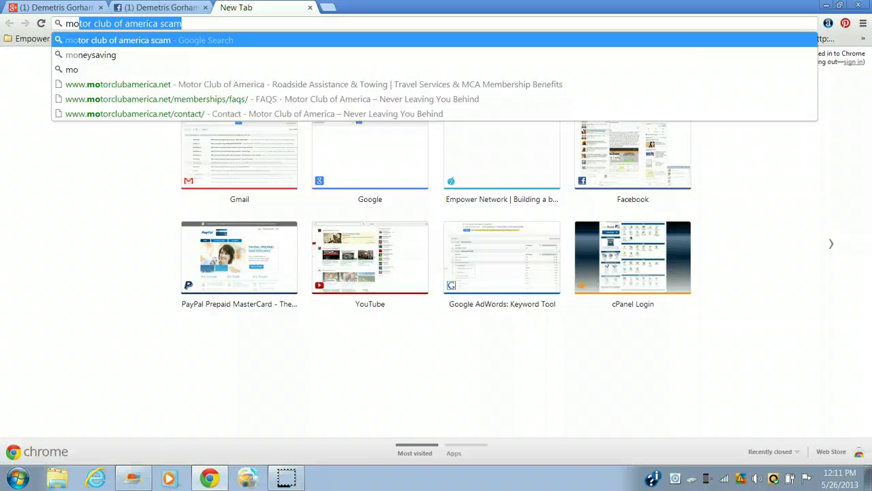
{"action": "key", "text": "Return"}
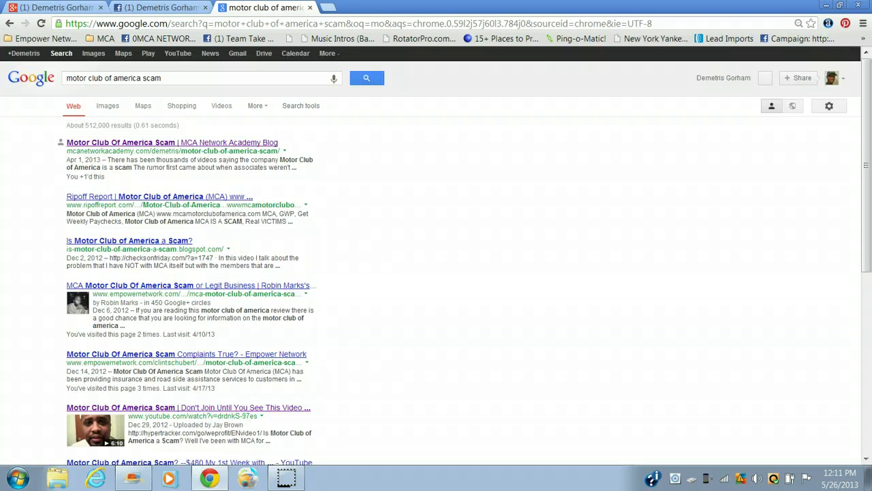
{"action": "left_click", "coordinate": [120, 143]}
{"action": "left_click", "coordinate": [186, 25]}
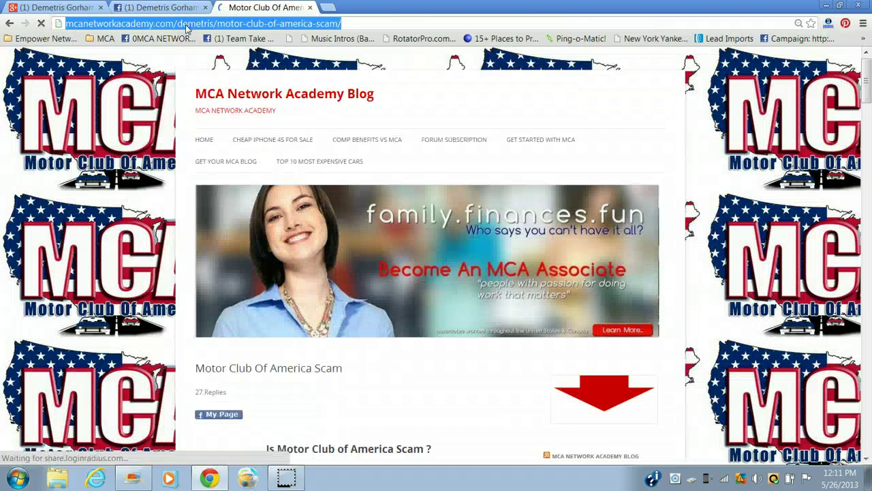
{"action": "left_click", "coordinate": [143, 8]}
{"action": "key", "text": "ctrl+v"}
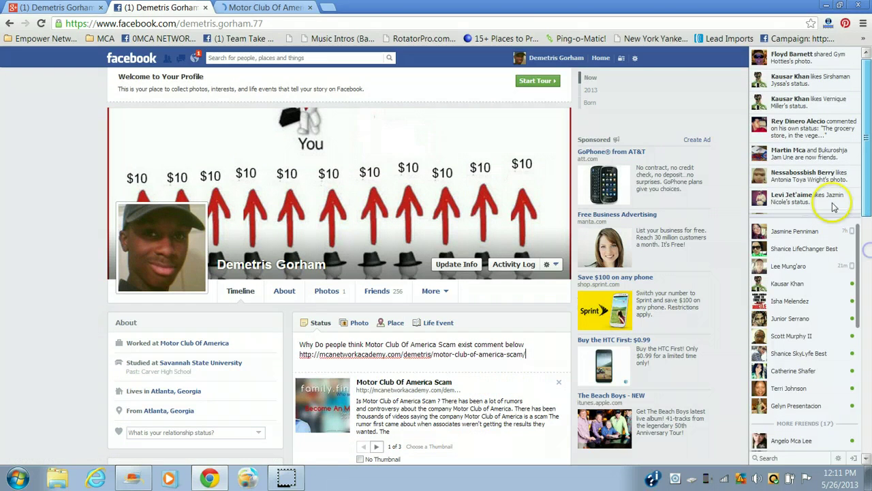
- Post the status with the blog link and scroll down the timeline
{"action": "scroll", "coordinate": [867, 253], "scroll_direction": "down", "scroll_amount": 3}
{"action": "left_click", "coordinate": [550, 289]}
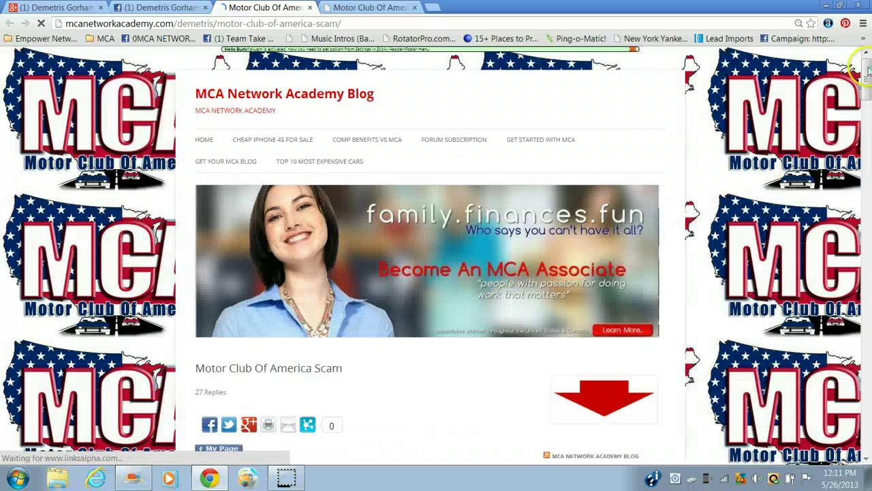
{"action": "scroll", "coordinate": [867, 98], "scroll_direction": "down", "scroll_amount": 3}
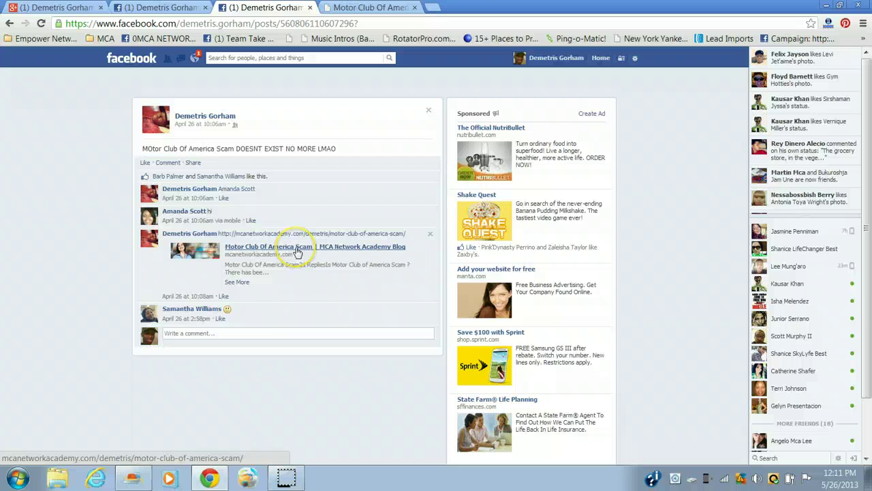
- Highlight the old post's opening words, close its tab, and show notifications on the profile timeline
{"action": "left_click", "coordinate": [151, 148]}
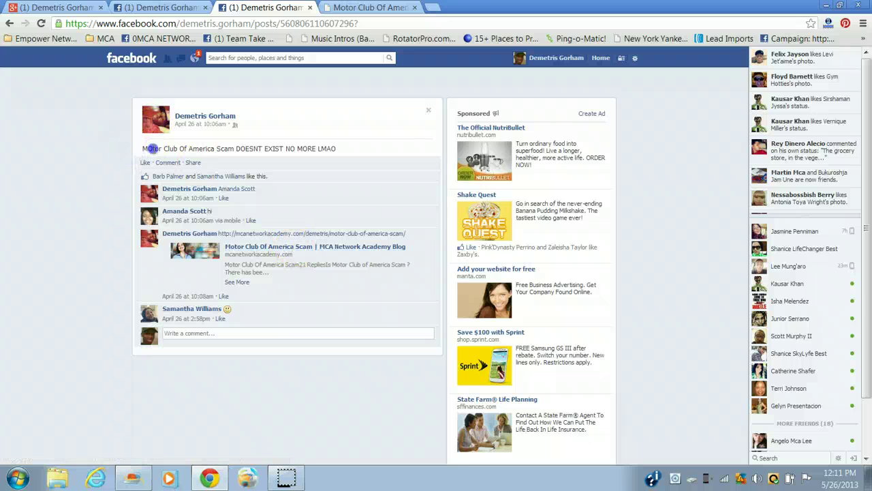
{"action": "left_click_drag", "start_coordinate": [225, 148], "coordinate": [267, 148]}
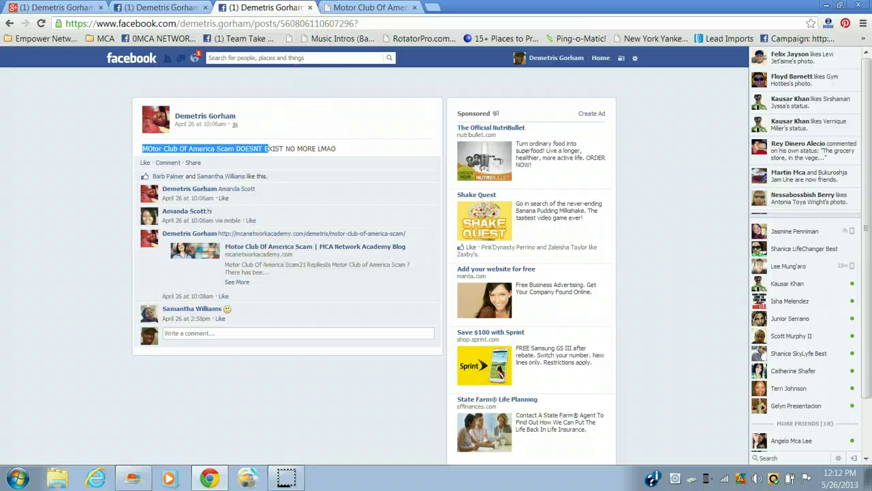
{"action": "left_click", "coordinate": [312, 8]}
{"action": "left_click", "coordinate": [194, 58]}
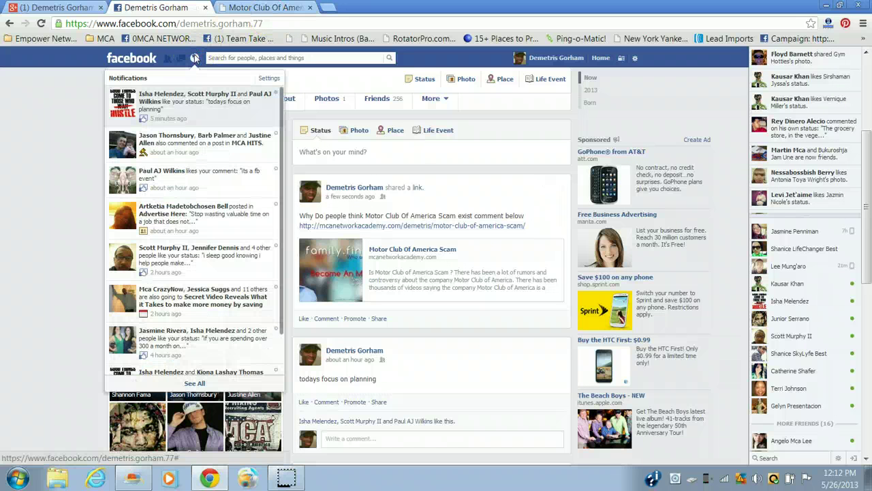
- Check the Motor Club blog post and its link, then return to the News Feed
{"action": "left_click", "coordinate": [194, 58]}
{"action": "left_click", "coordinate": [143, 58]}
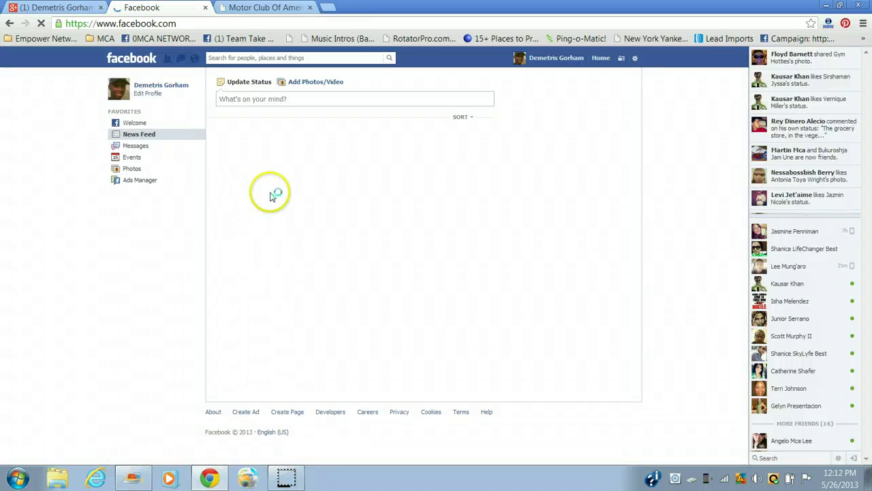
{"action": "left_click", "coordinate": [266, 8]}
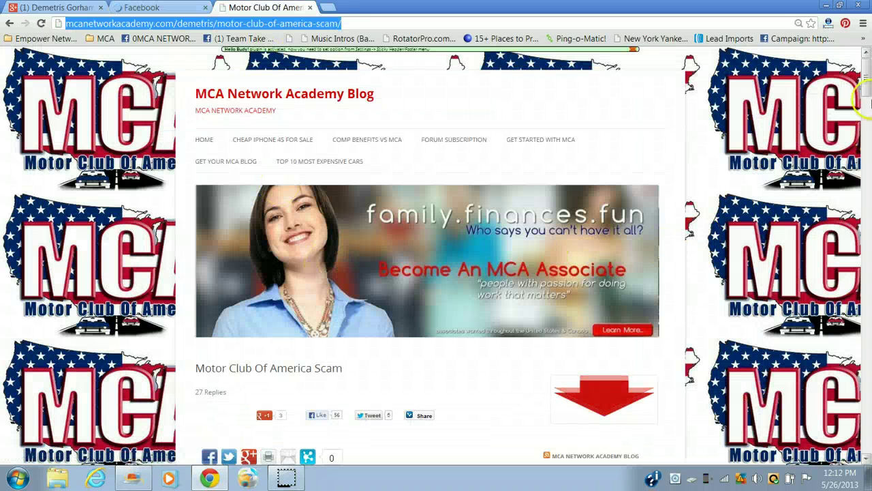
{"action": "left_click", "coordinate": [867, 79]}
{"action": "left_click_drag", "start_coordinate": [867, 78], "coordinate": [867, 120]}
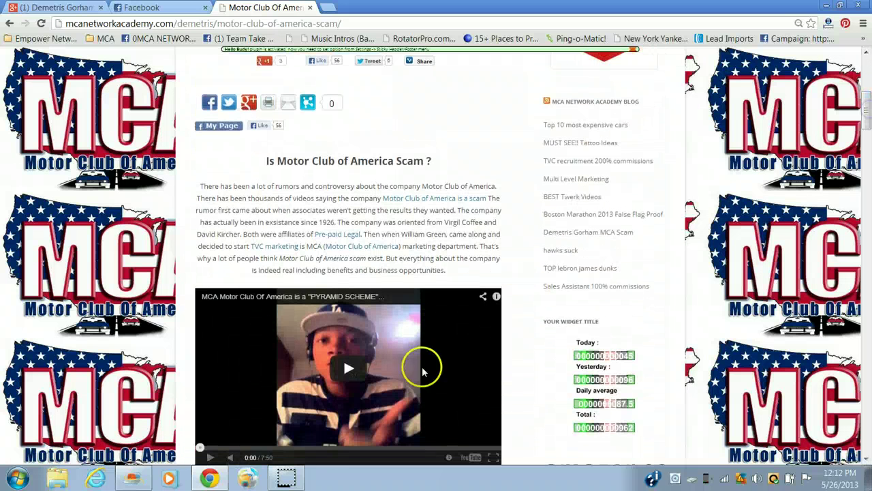
{"action": "left_click", "coordinate": [383, 248]}
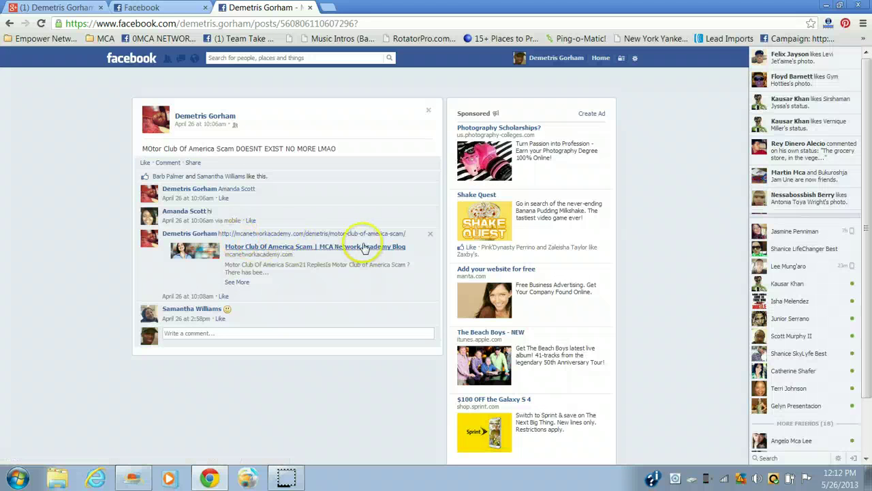
{"action": "mouse_move", "coordinate": [373, 215]}
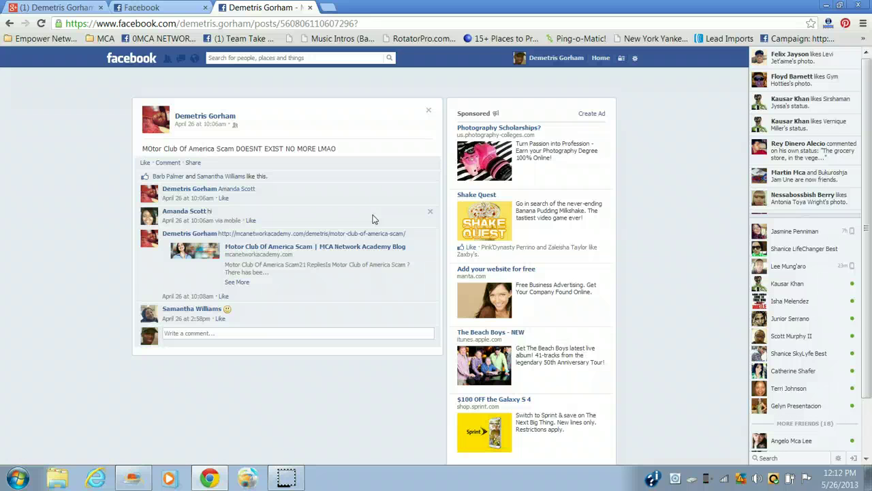
{"action": "left_click", "coordinate": [149, 63]}
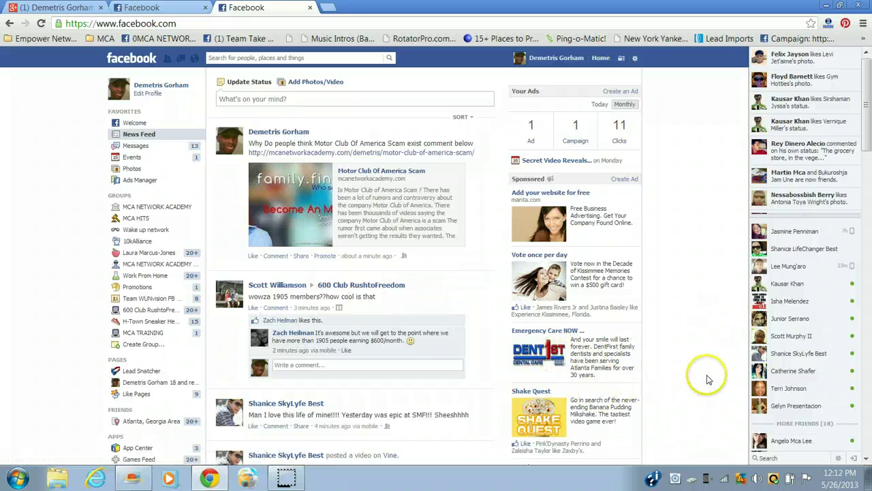
- Chat a friend asking them to comment on my latest status, then close the chat
{"action": "left_click", "coordinate": [800, 353]}
{"action": "type", "text": "go c"}
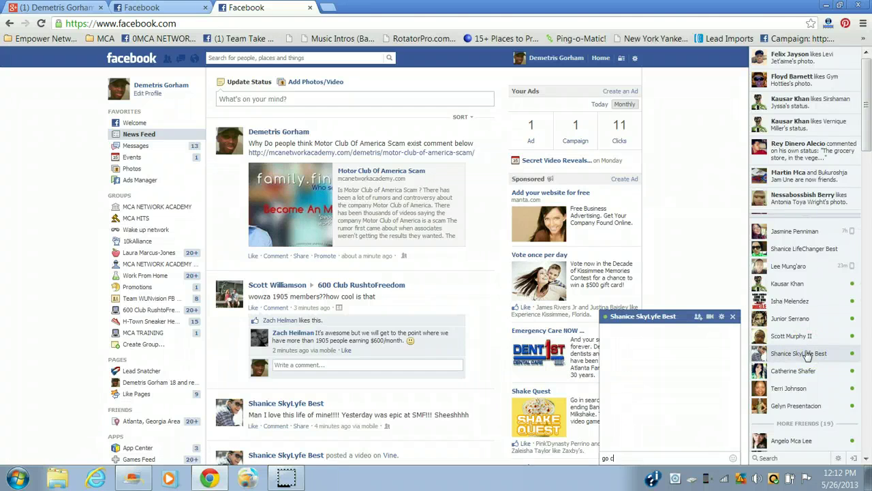
{"action": "type", "text": "omment on my last status"}
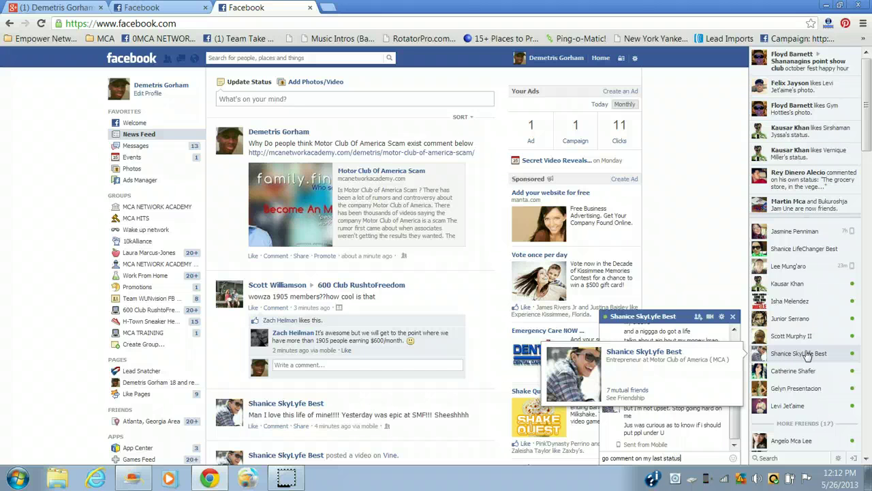
{"action": "key", "text": "Return"}
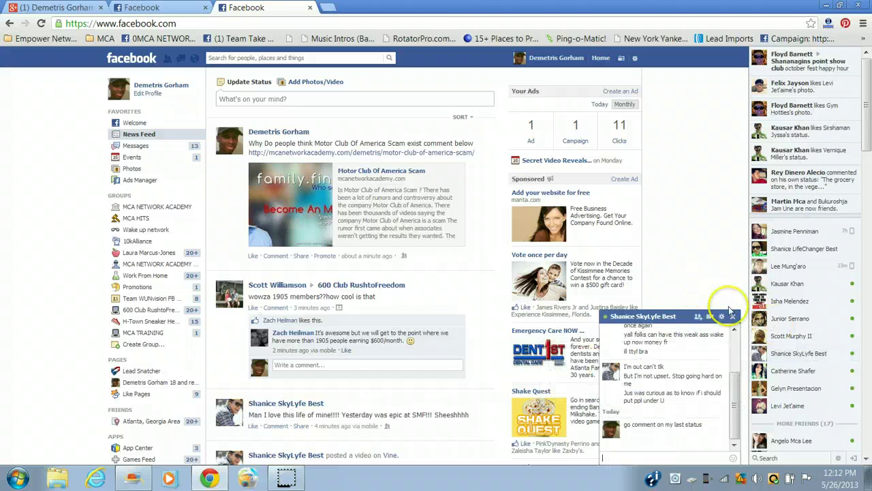
{"action": "left_click", "coordinate": [733, 316]}
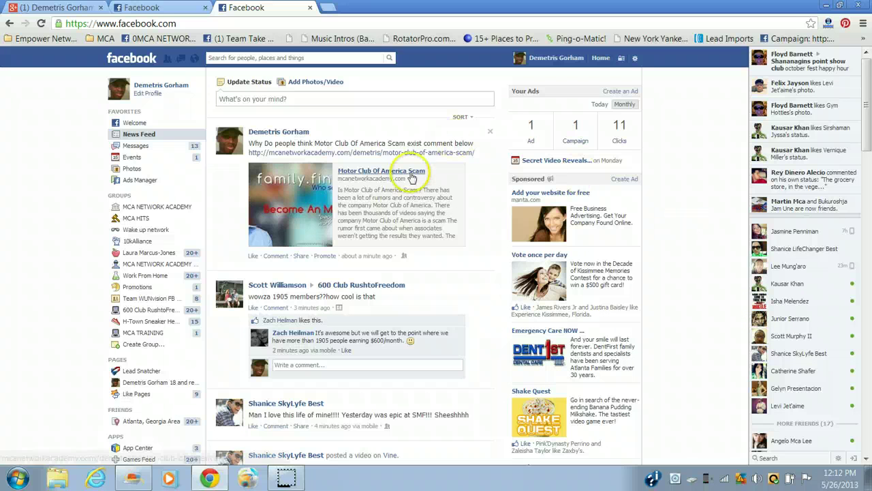
{"action": "mouse_move", "coordinate": [419, 288]}
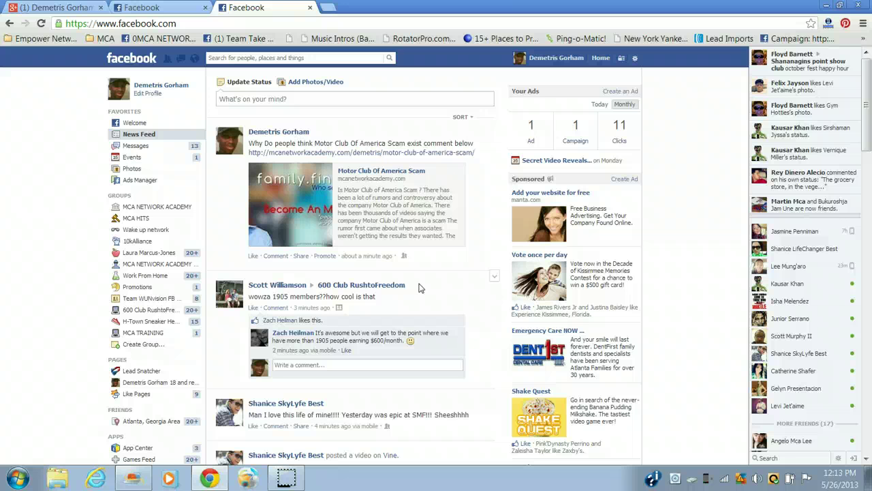
- Select and clear 'Motor Club Of America Scam' in the post, then view notifications
{"action": "left_click_drag", "start_coordinate": [314, 143], "coordinate": [408, 143]}
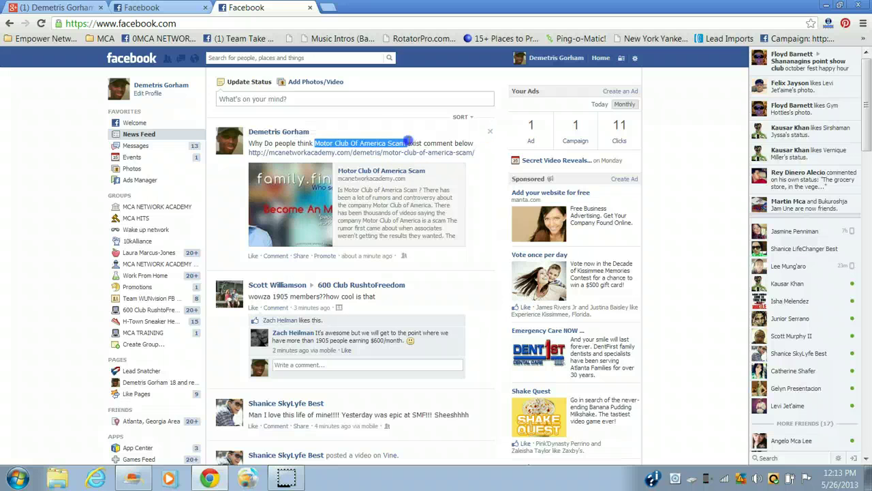
{"action": "left_click", "coordinate": [368, 127]}
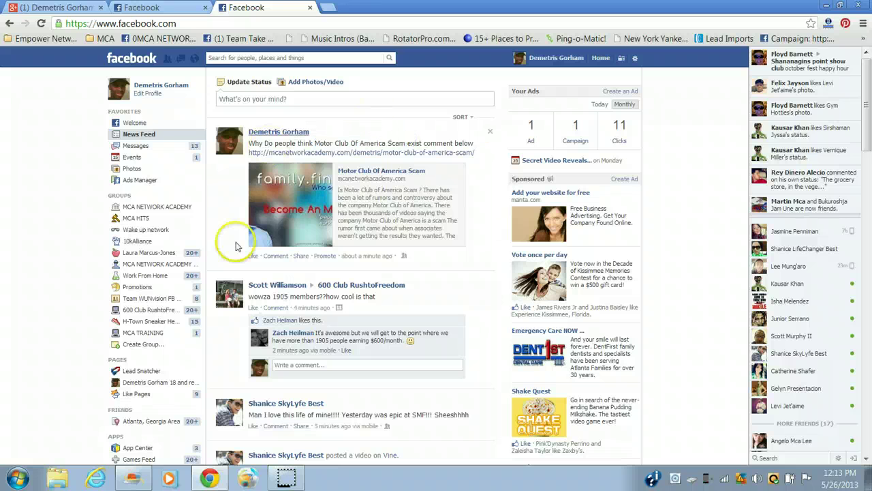
{"action": "mouse_move", "coordinate": [148, 253]}
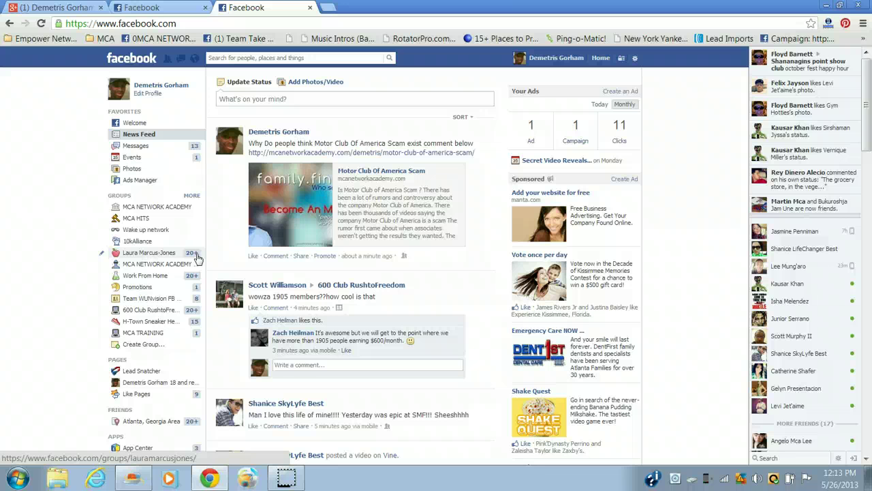
{"action": "left_click", "coordinate": [289, 479]}
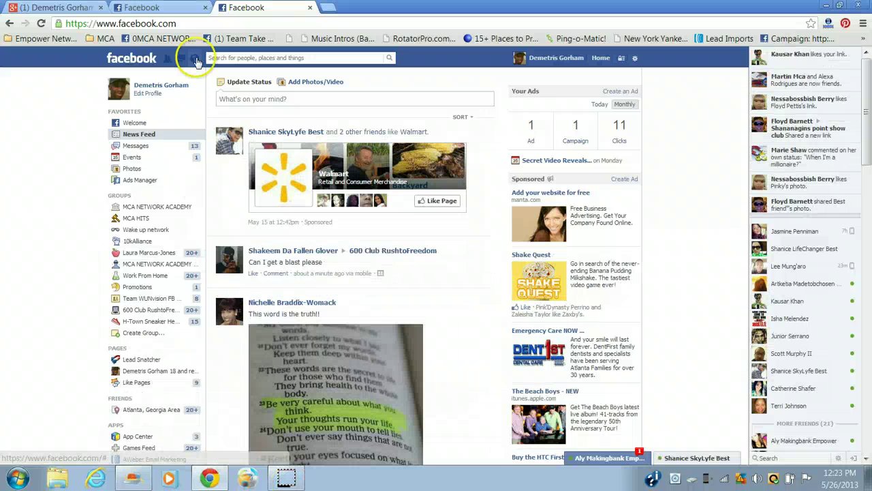
{"action": "left_click", "coordinate": [195, 59]}
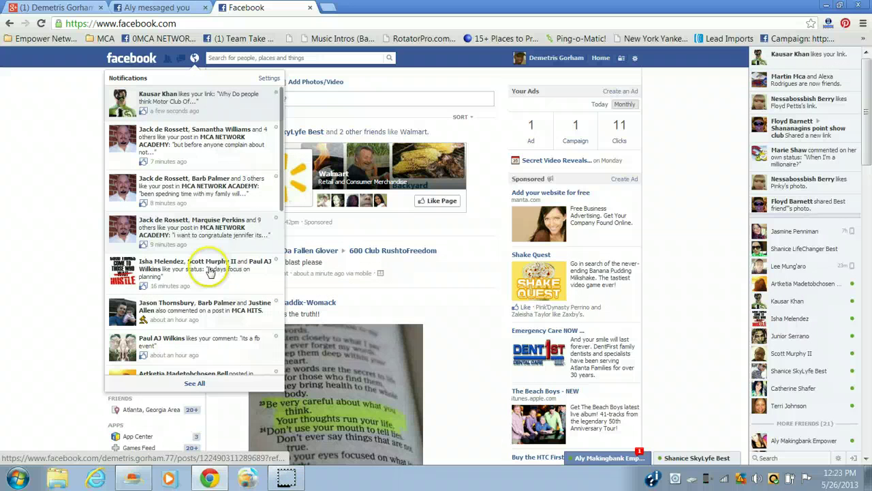
- From the full notifications page, open the liked Motor Club Of America Scam post
{"action": "left_click", "coordinate": [195, 384]}
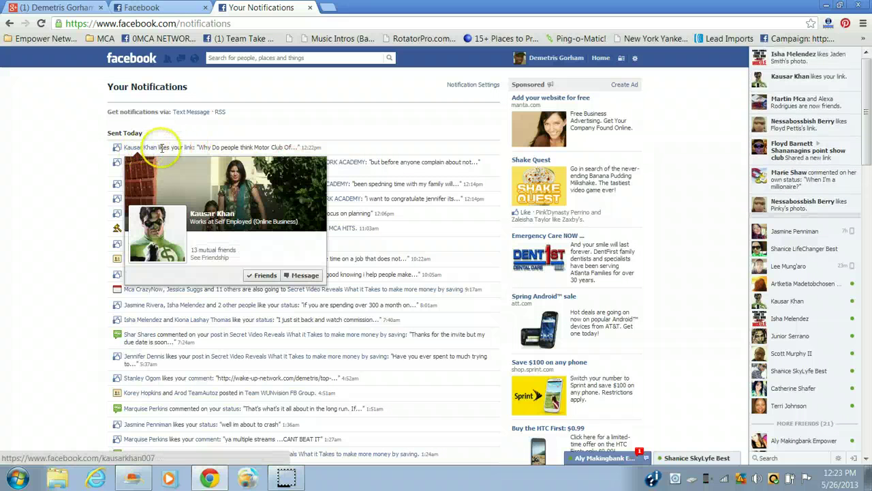
{"action": "left_click", "coordinate": [189, 148]}
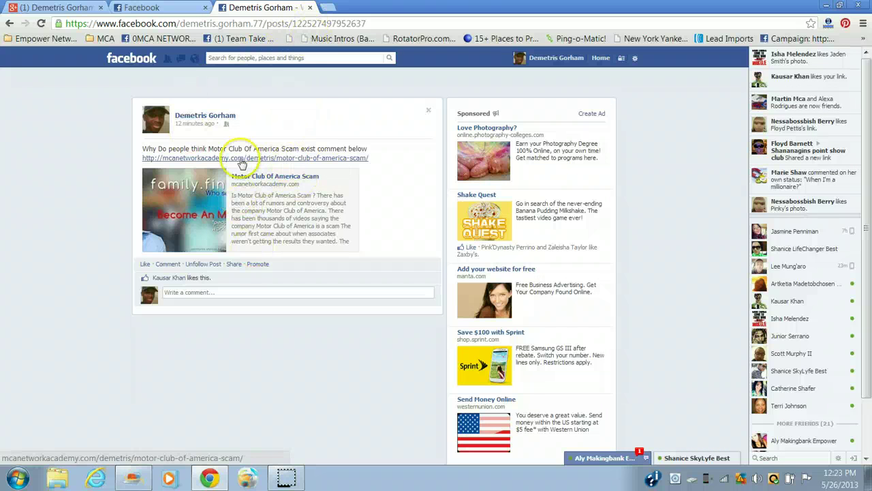
- Select the Motor Club Of America Scam post's permalink URL in the address bar for copying
{"action": "left_click", "coordinate": [217, 24]}
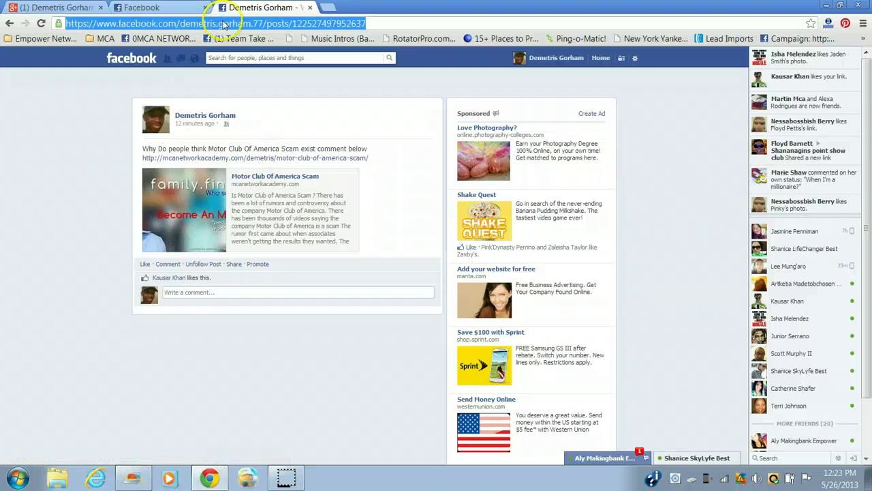